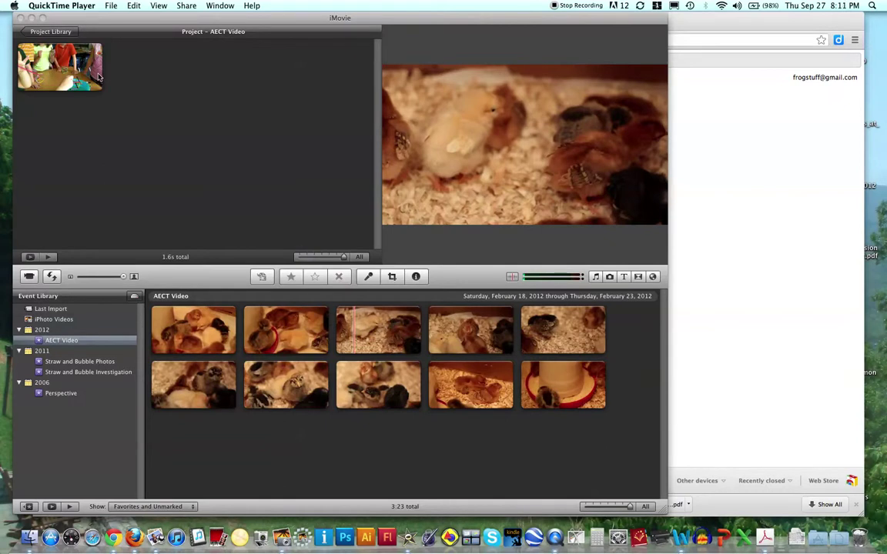
Step: Bring iMovie to the front showing the AECT Video project and its classroom clip
click(34, 85)
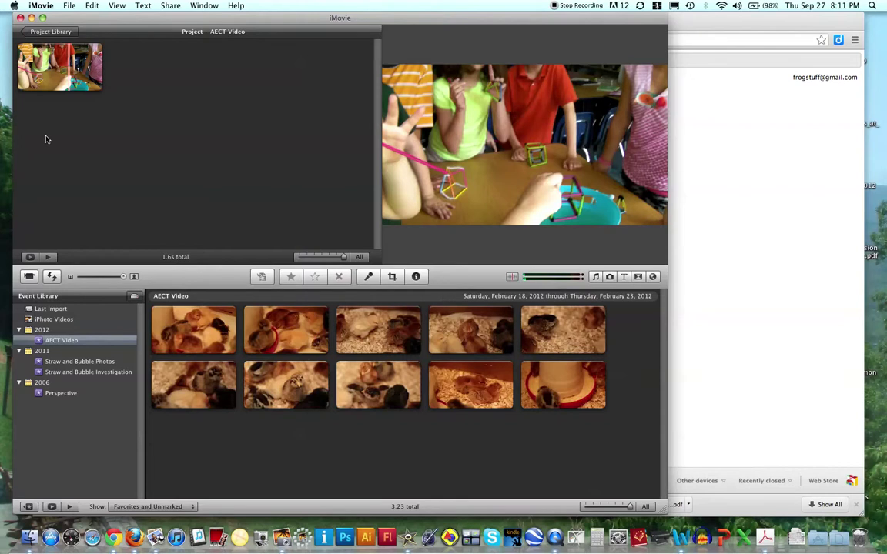
Step: Start publishing the project to YouTube and add the YouTube account name
click(172, 6)
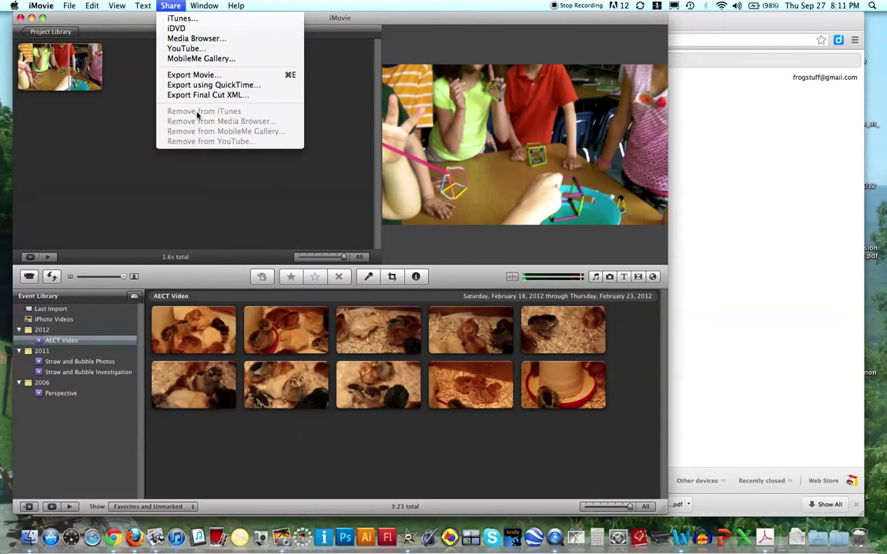
click(187, 48)
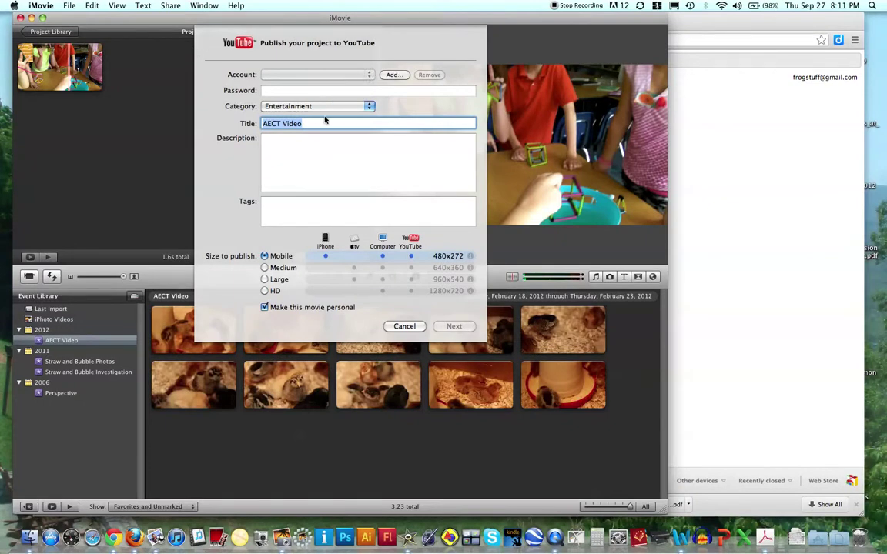
click(392, 75)
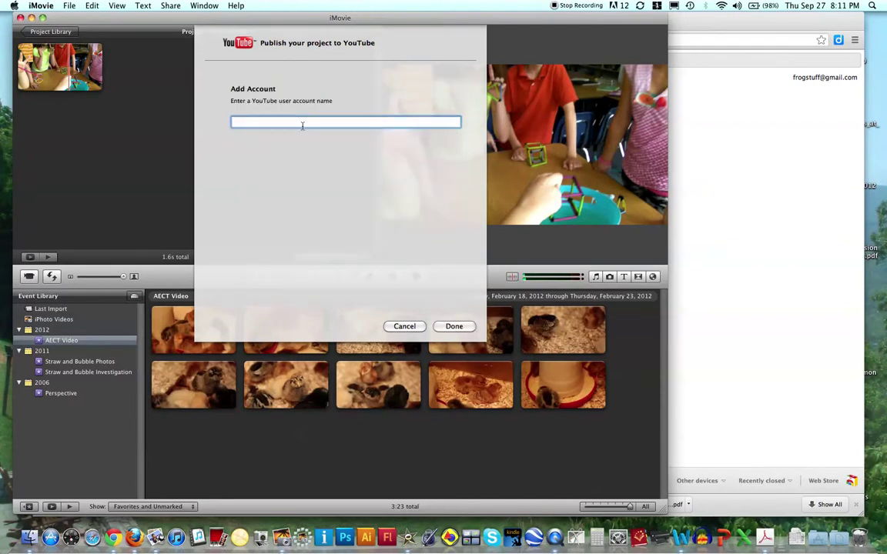
Step: Confirm the new account, enter its password, and set the category to Education
click(454, 326)
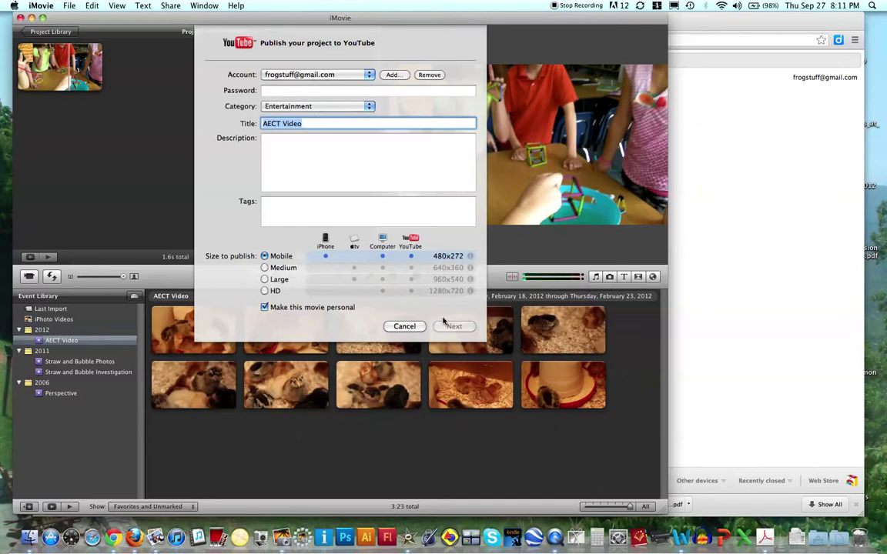
click(309, 92)
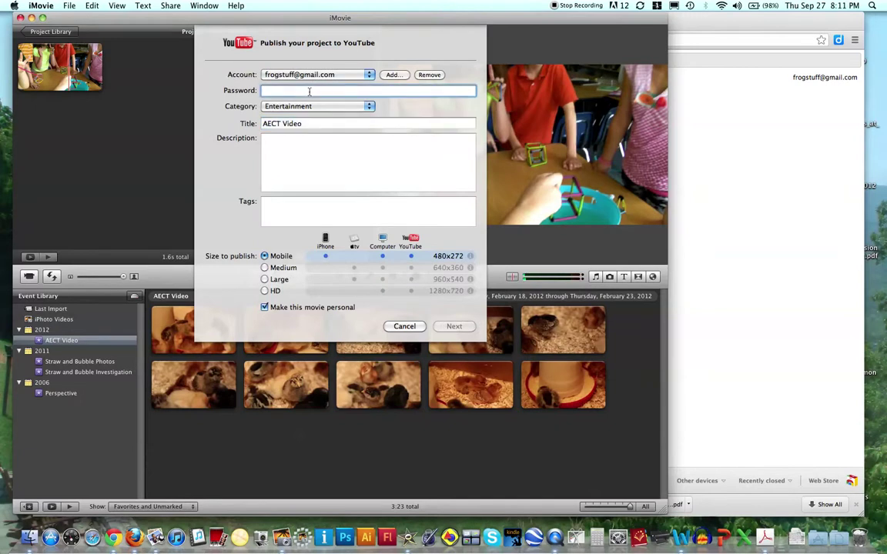
text(a)
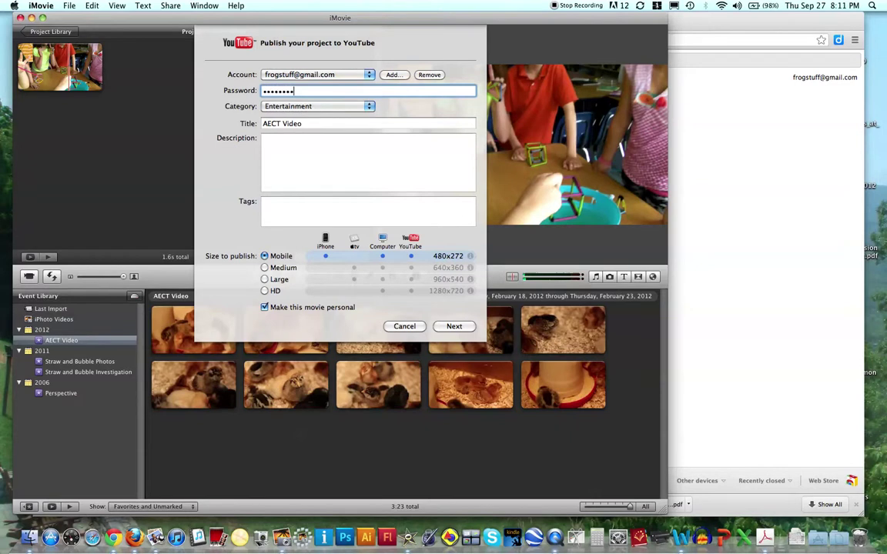
click(367, 106)
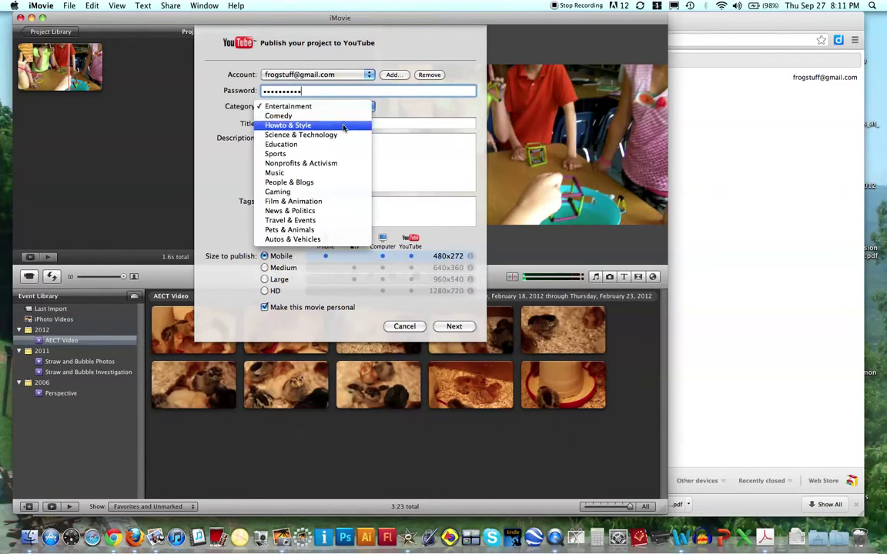
click(335, 145)
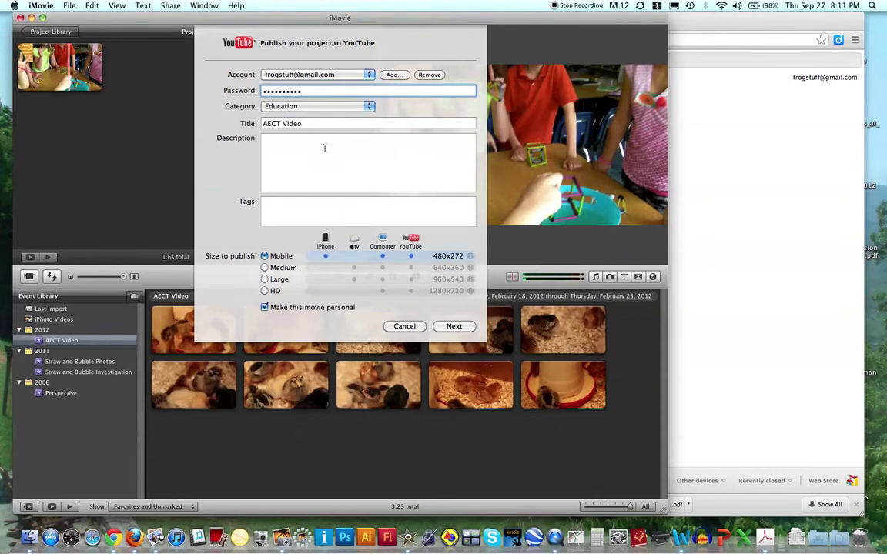
Step: Replace the title AECT Video with 'Creativity and Innovation Video' plus the creator's name
click(298, 123)
drag(302, 123, 261, 124)
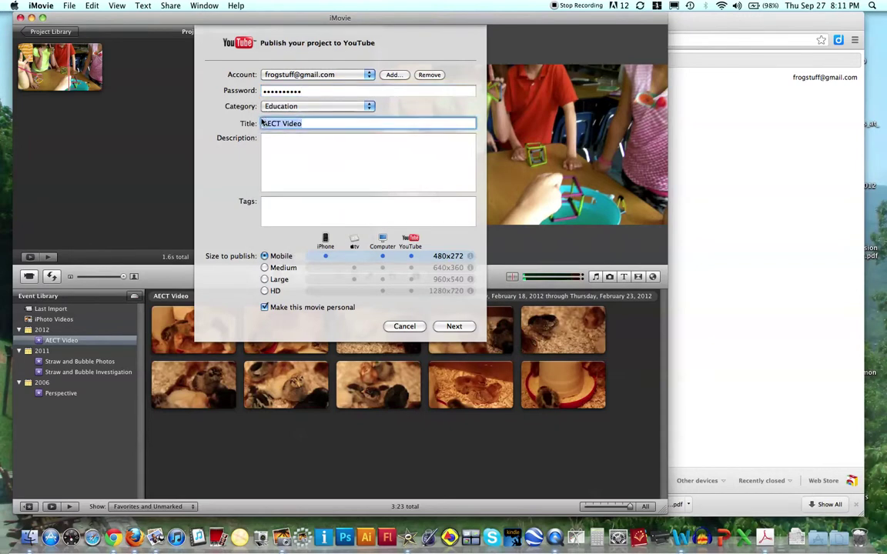
text(Creativity and In)
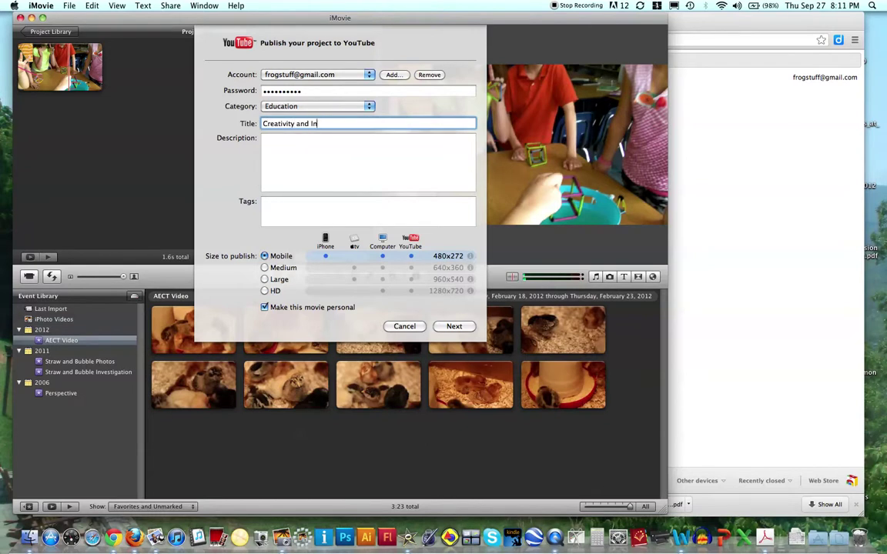
text(novation Video )
text(Valentine)
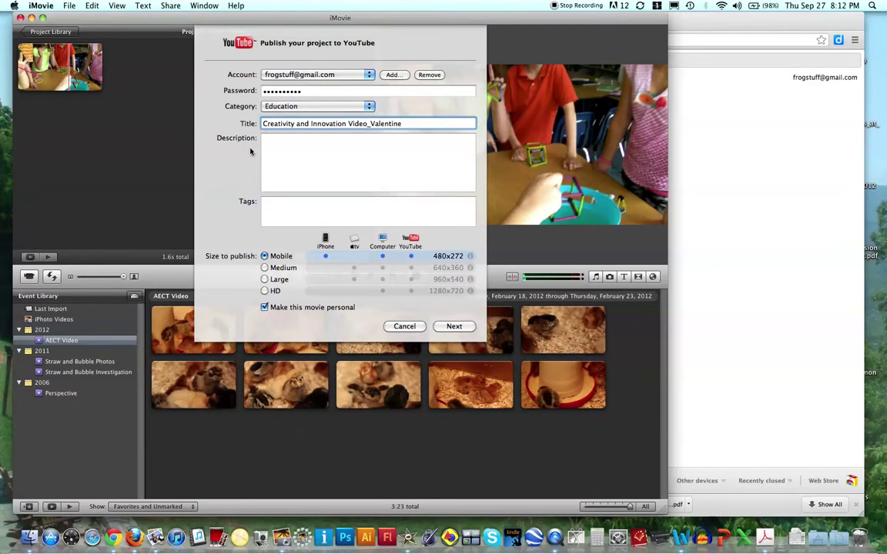
Step: Enter 'Short description' as the description and add tags for the video
click(278, 148)
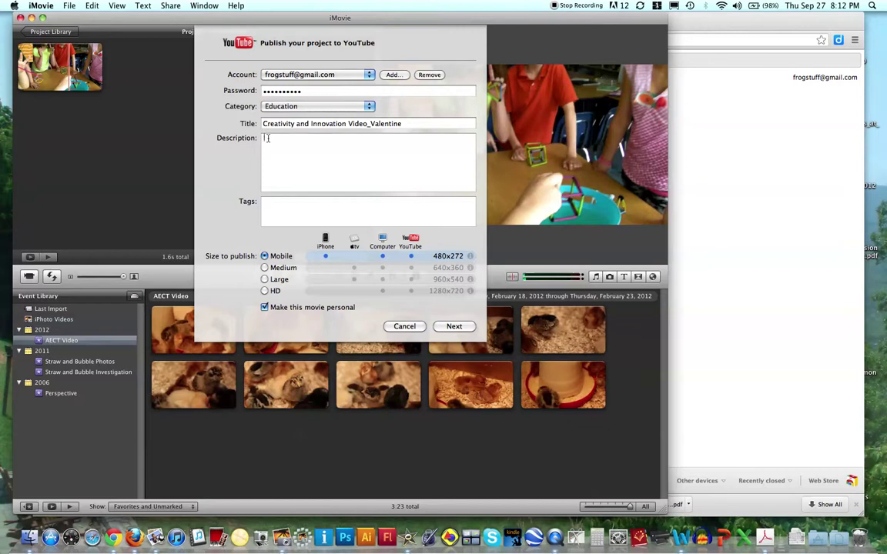
text(Short description)
click(272, 207)
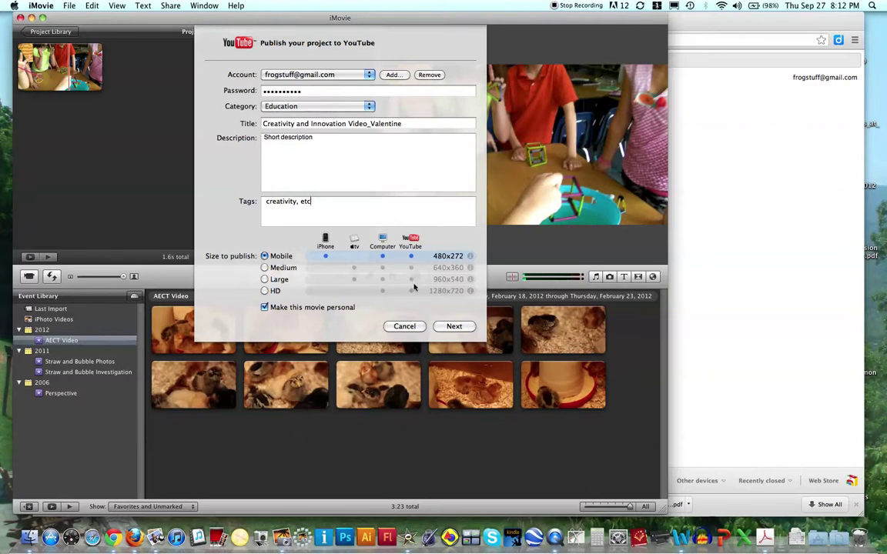
Step: Choose Large 960x540 size, make the movie public, and continue to the terms of service
click(265, 279)
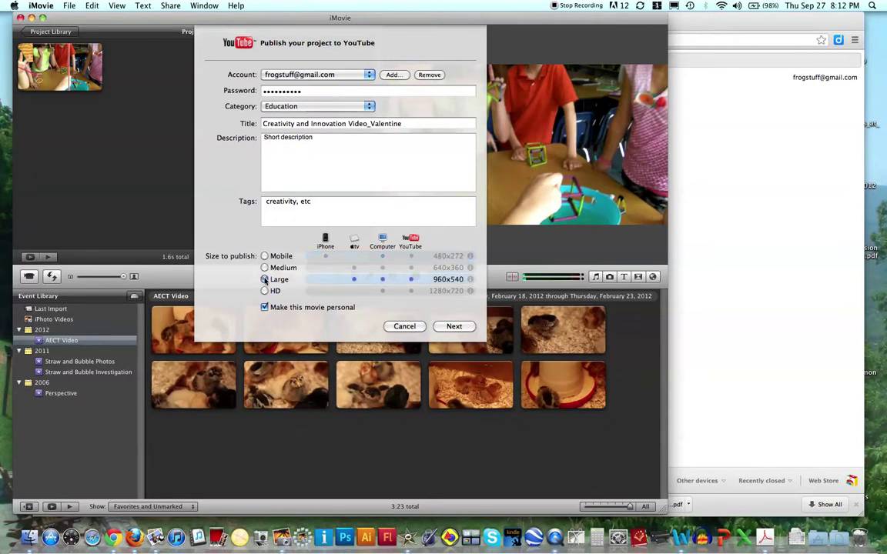
click(265, 291)
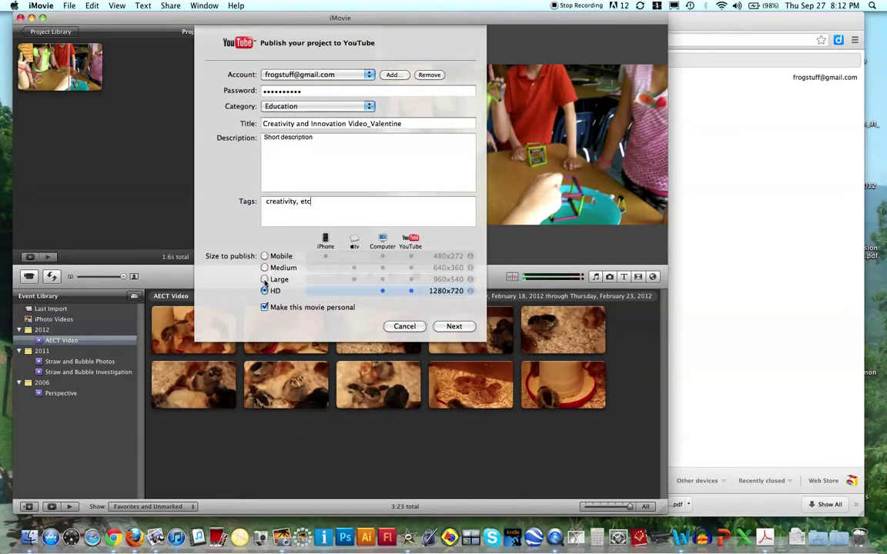
click(265, 280)
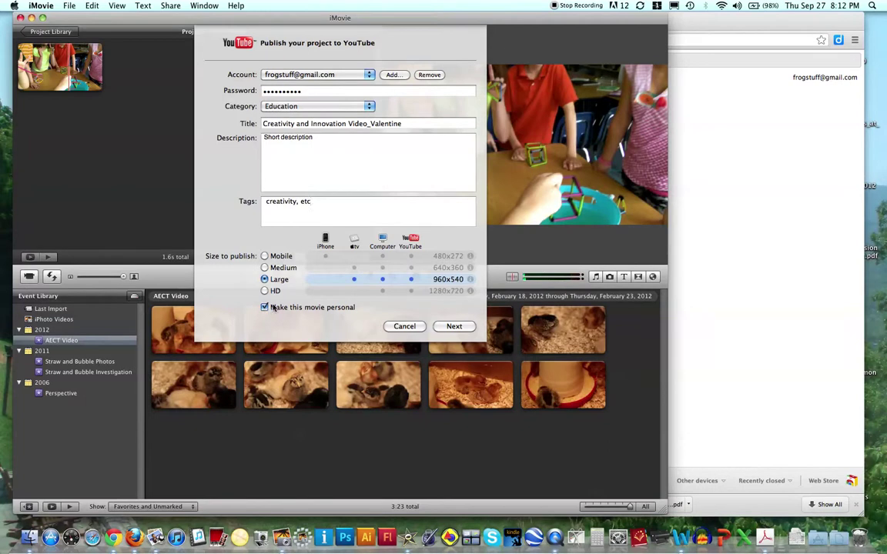
click(264, 308)
click(453, 326)
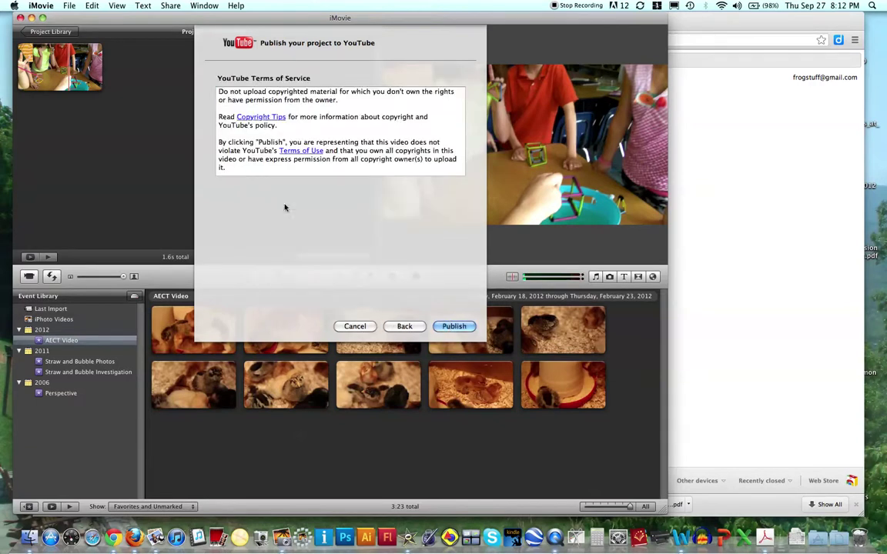
Step: Publish the movie to YouTube and dismiss the upload-complete message
click(455, 326)
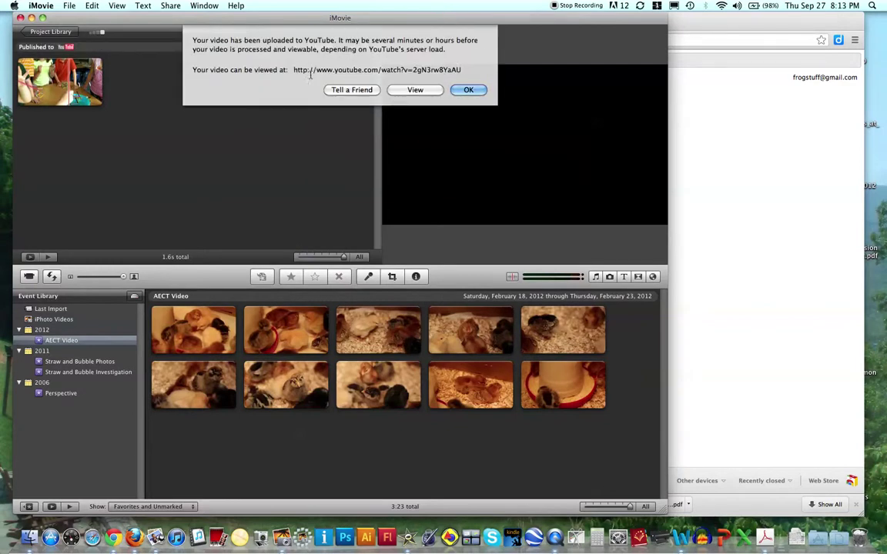
click(467, 90)
Step: Load youtube.com in the web browser
click(685, 22)
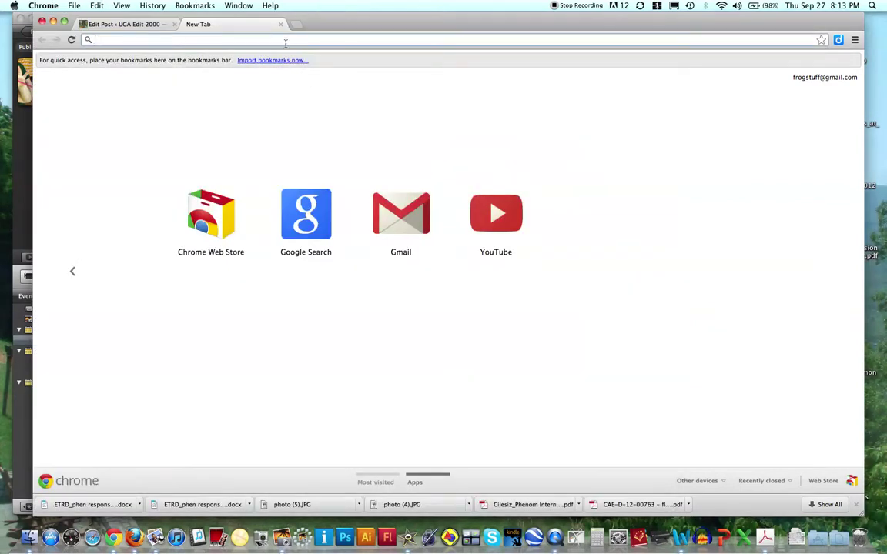
text(youtube.com)
key(Return)
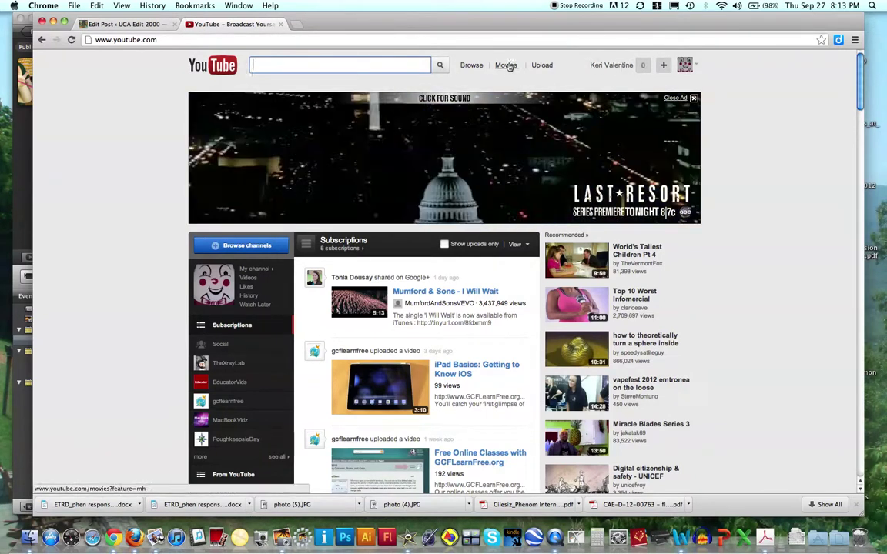
Step: Filter the account's feed to show uploaded videos only
click(597, 67)
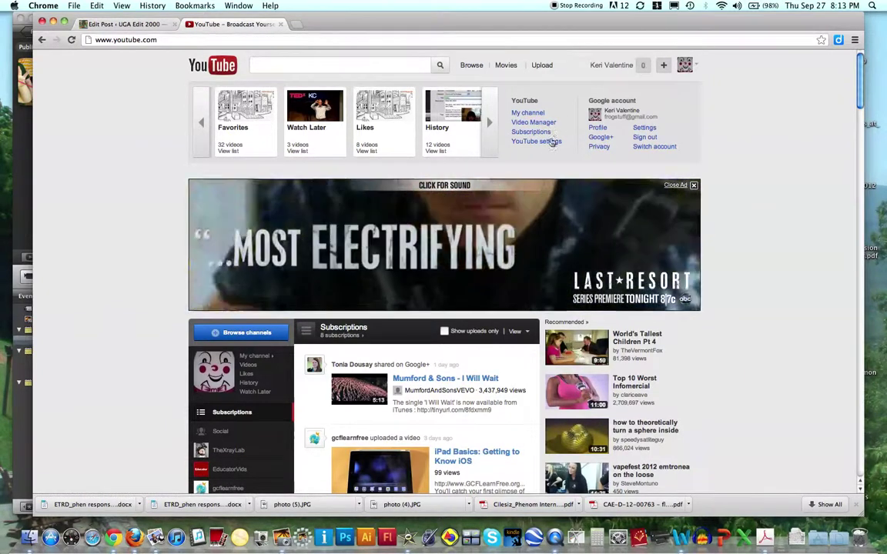
scroll(331, 246, down, 5)
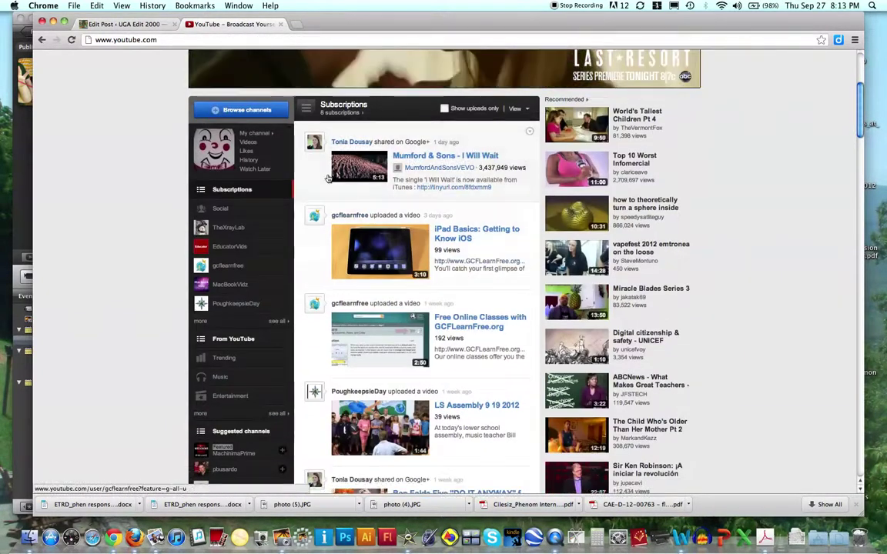
click(481, 112)
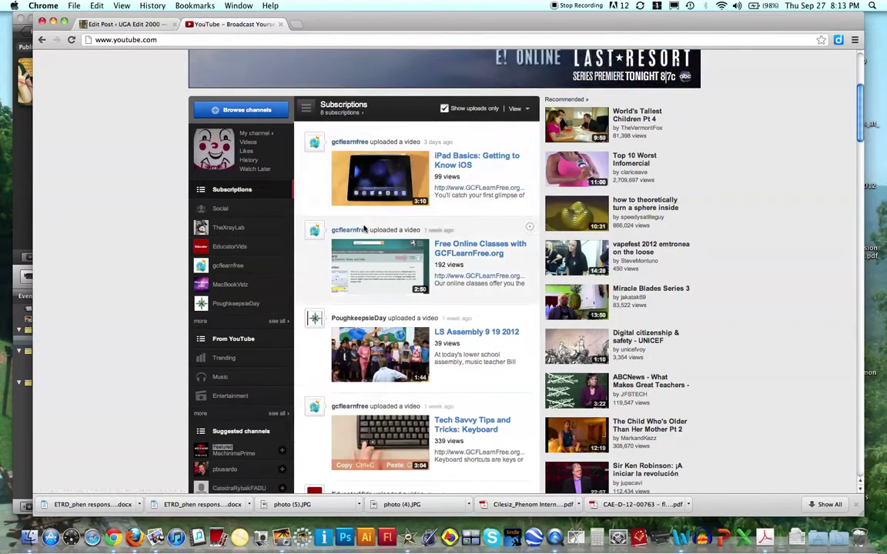
scroll(361, 229, up, 5)
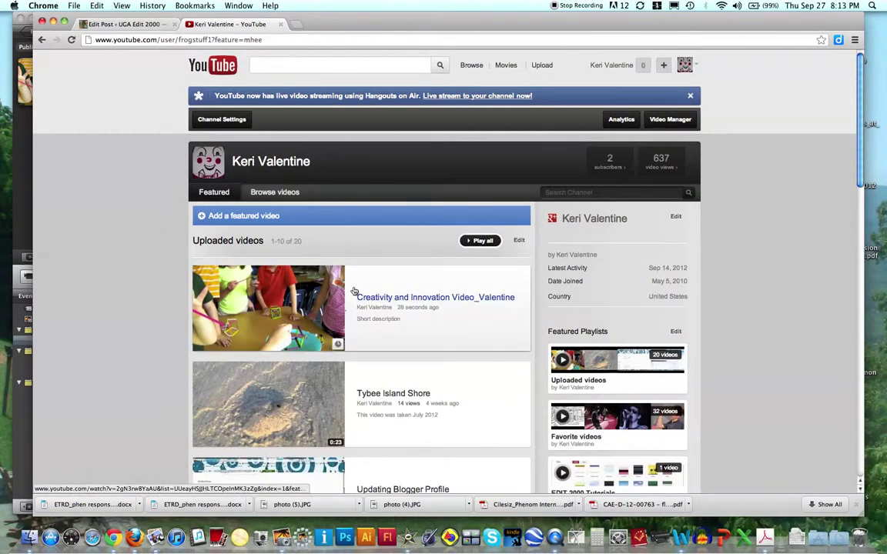
Step: Open the Creativity and Innovation video's watch page, pausing autoplay and returning to it
click(382, 299)
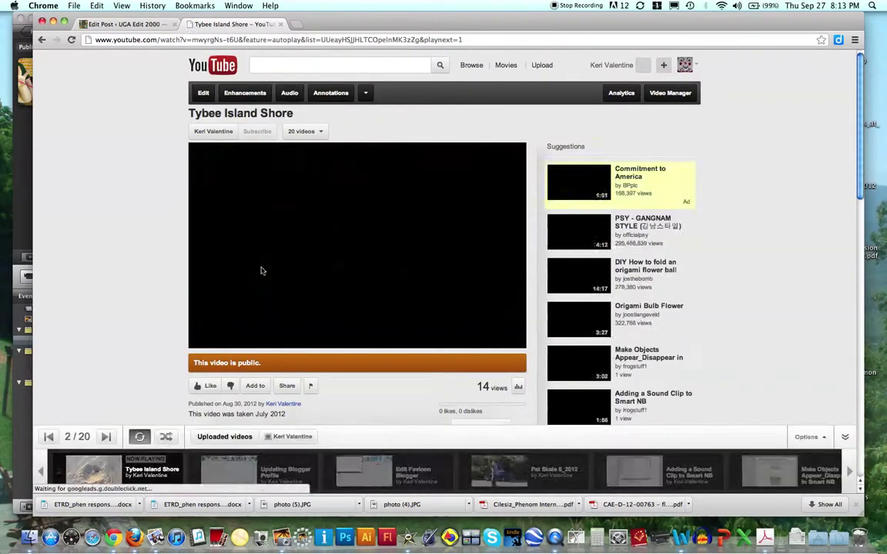
scroll(268, 272, down, 1)
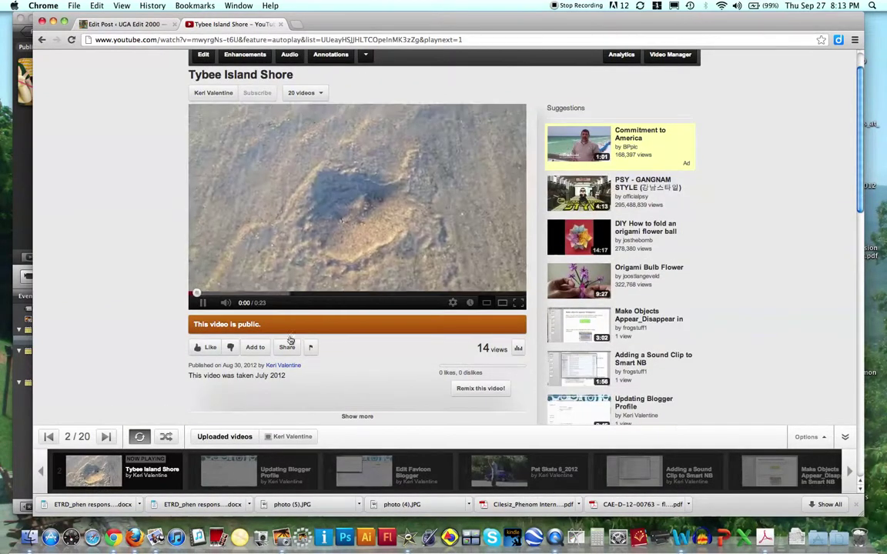
click(194, 303)
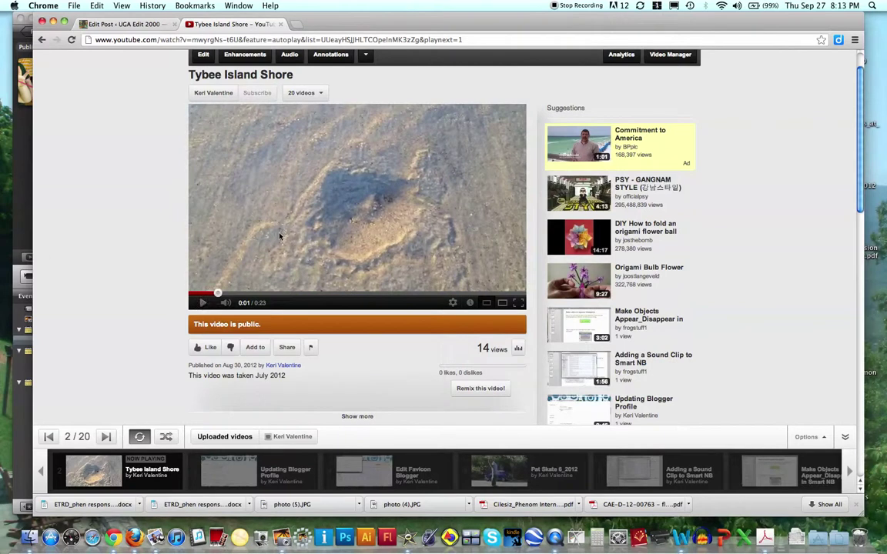
scroll(253, 207, up, 1)
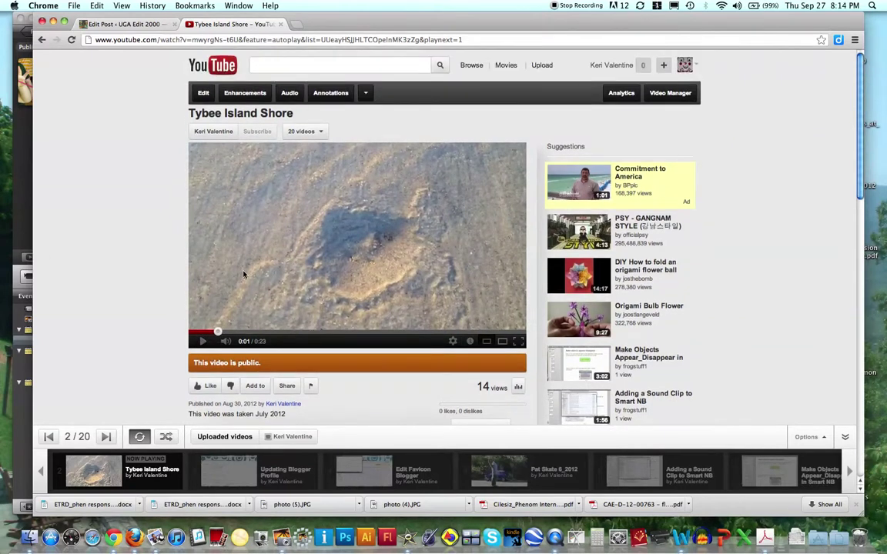
click(42, 39)
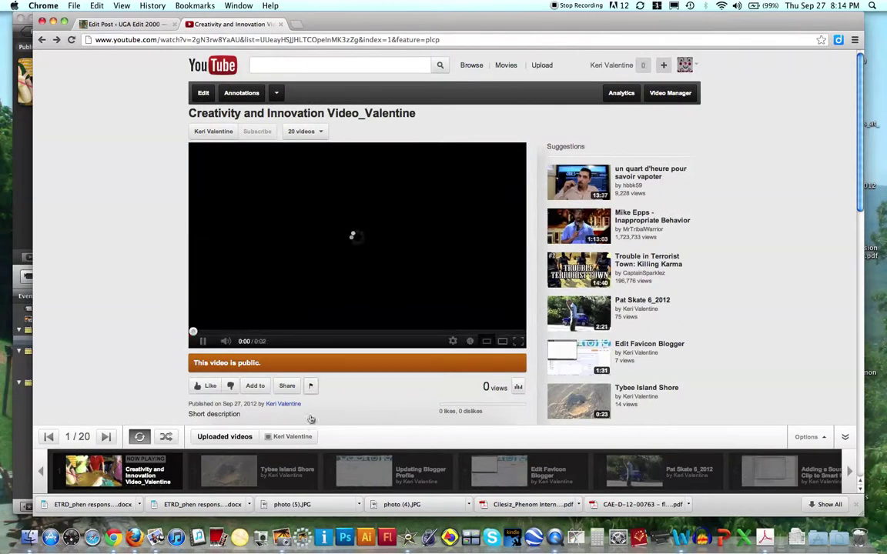
Step: Show the Share panel with the video's link beneath the player
click(286, 386)
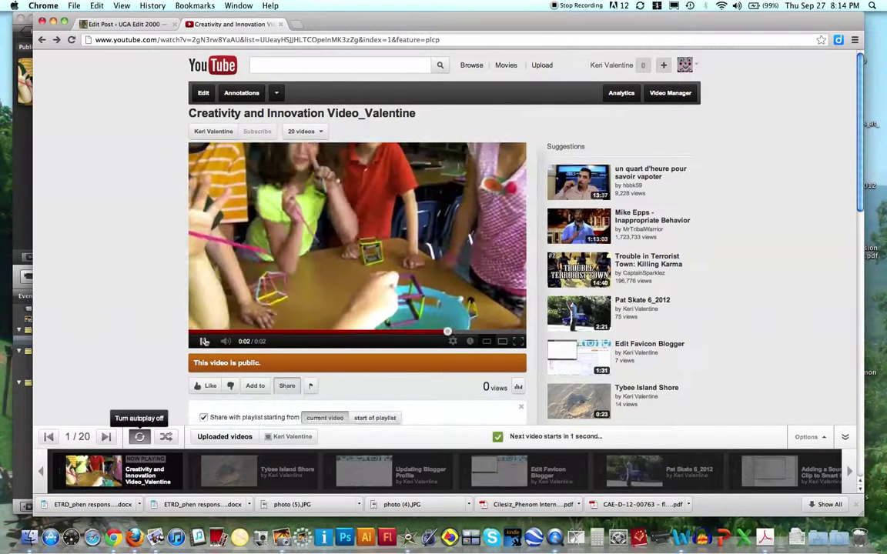
click(287, 387)
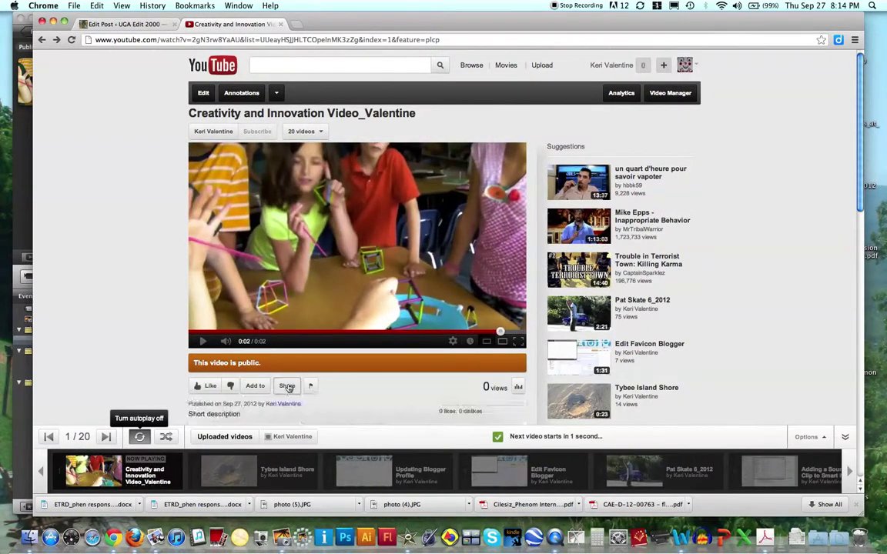
scroll(287, 387, down, 2)
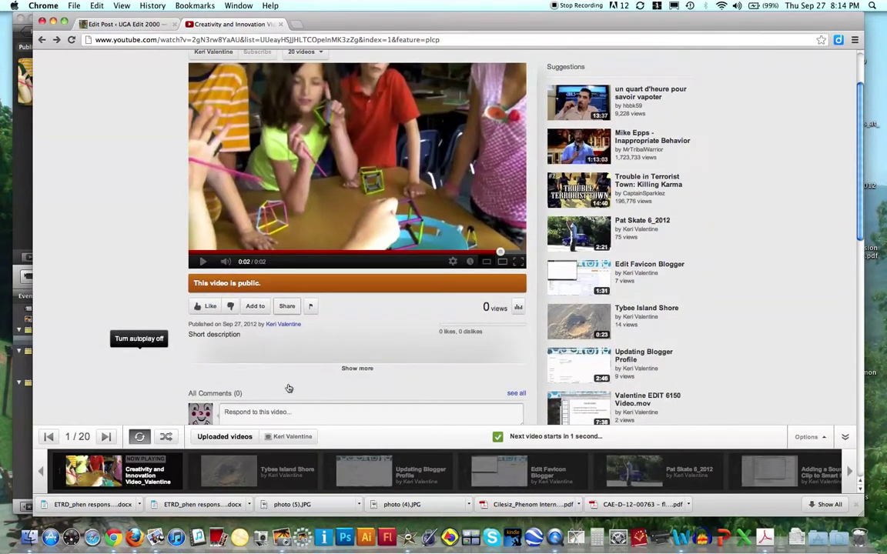
click(287, 308)
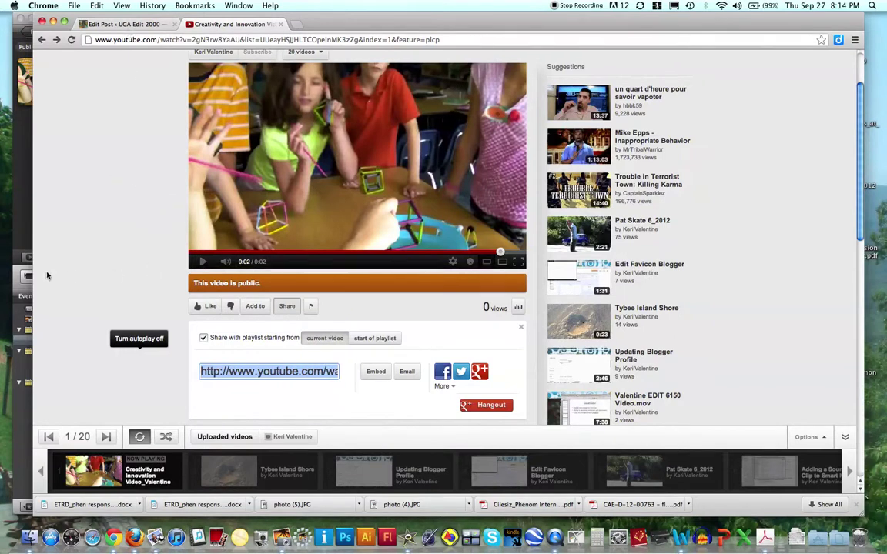
Step: Bring iMovie back in front and look over its Share menu choices
click(20, 216)
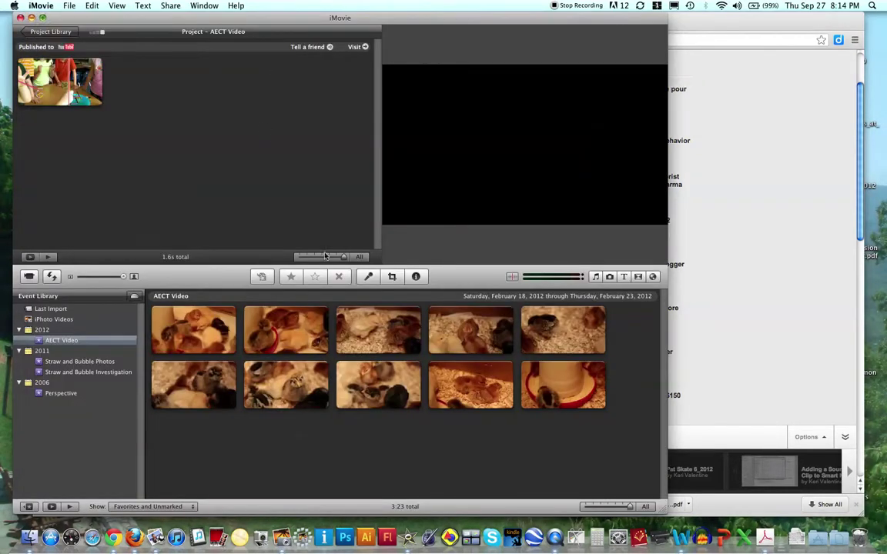
click(170, 6)
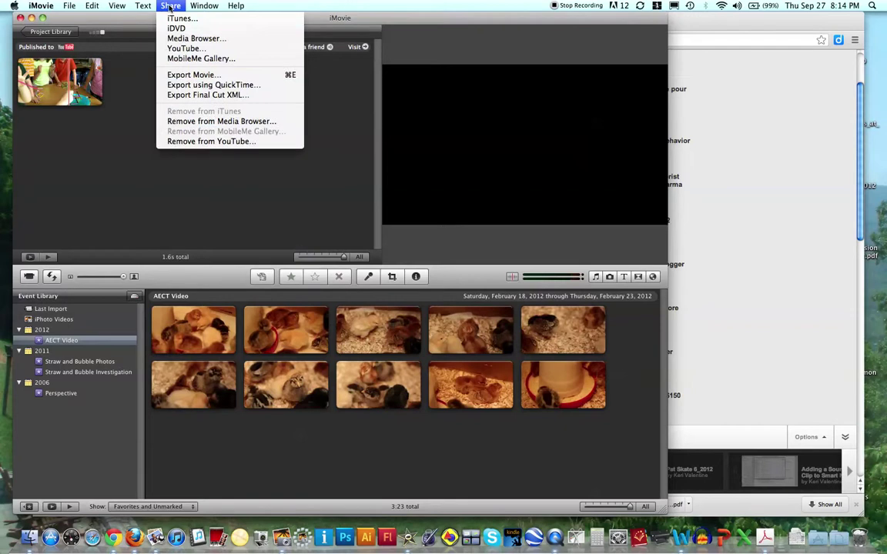